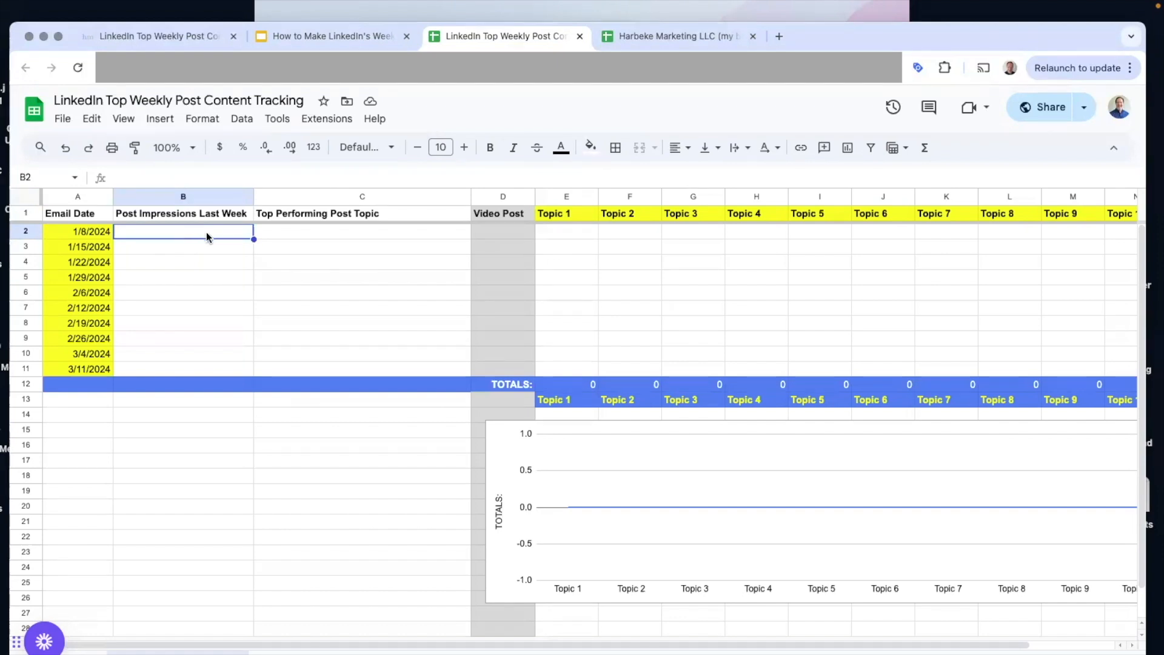
# Examine the tracking template's columns for post impressions, top topic, video post and Topic 1 to Topic 10, plus the repeated topic labels under the totals.
pyautogui.click(327, 235)
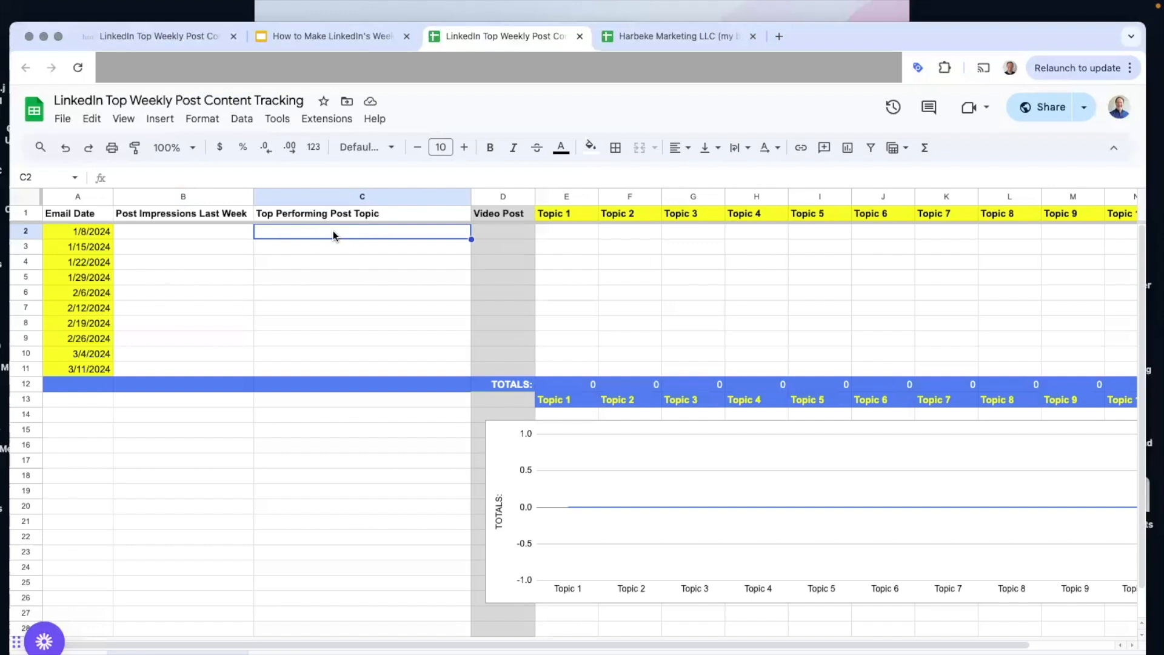
pyautogui.click(519, 234)
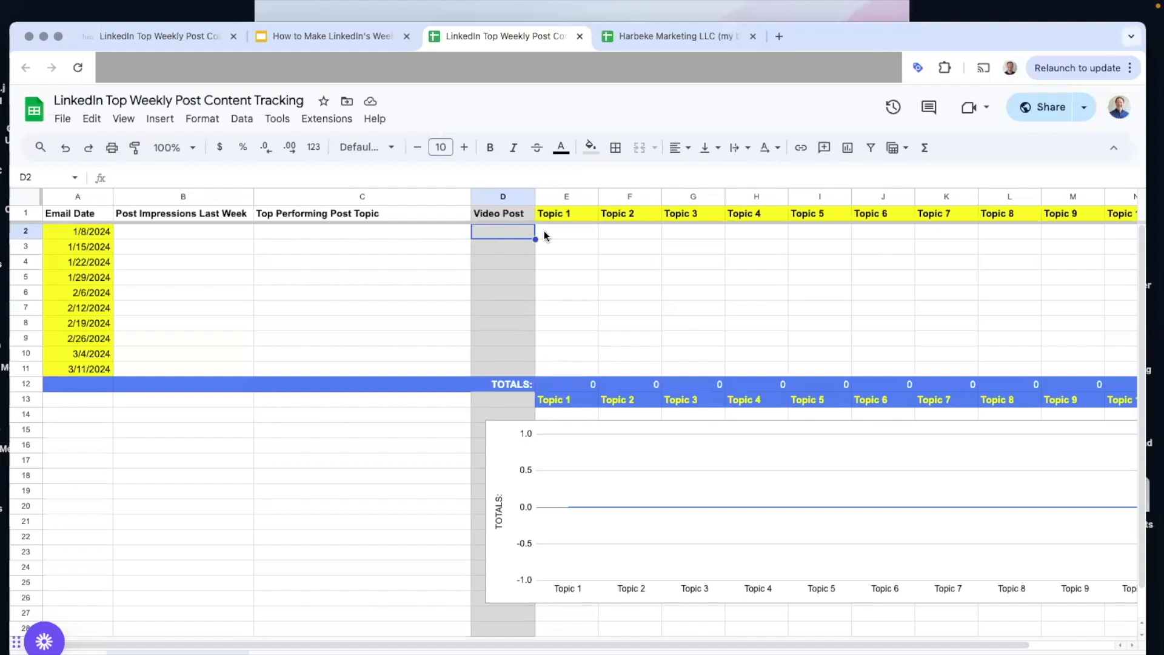
pyautogui.click(564, 230)
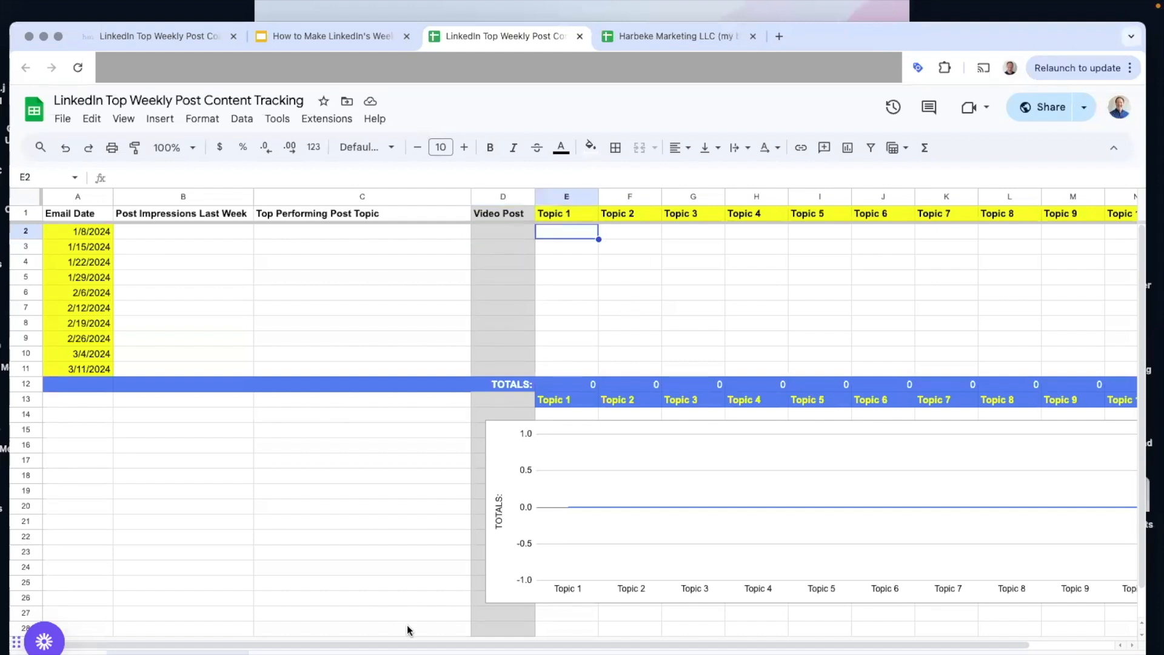
pyautogui.hscroll(3, 546, 645)
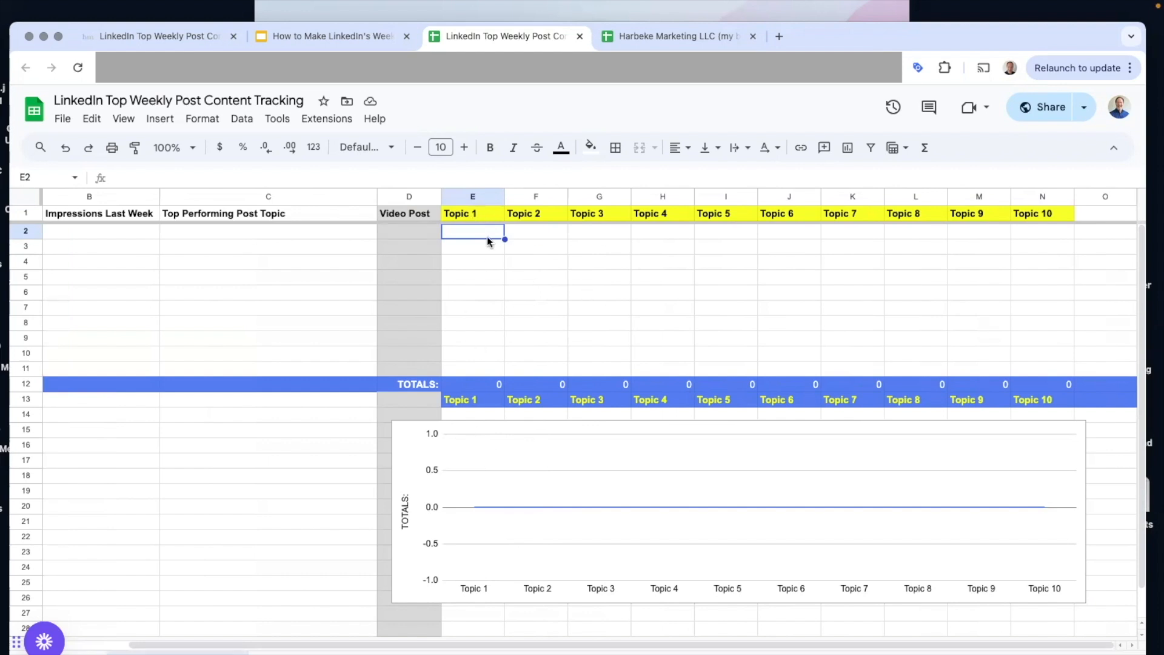
pyautogui.click(474, 214)
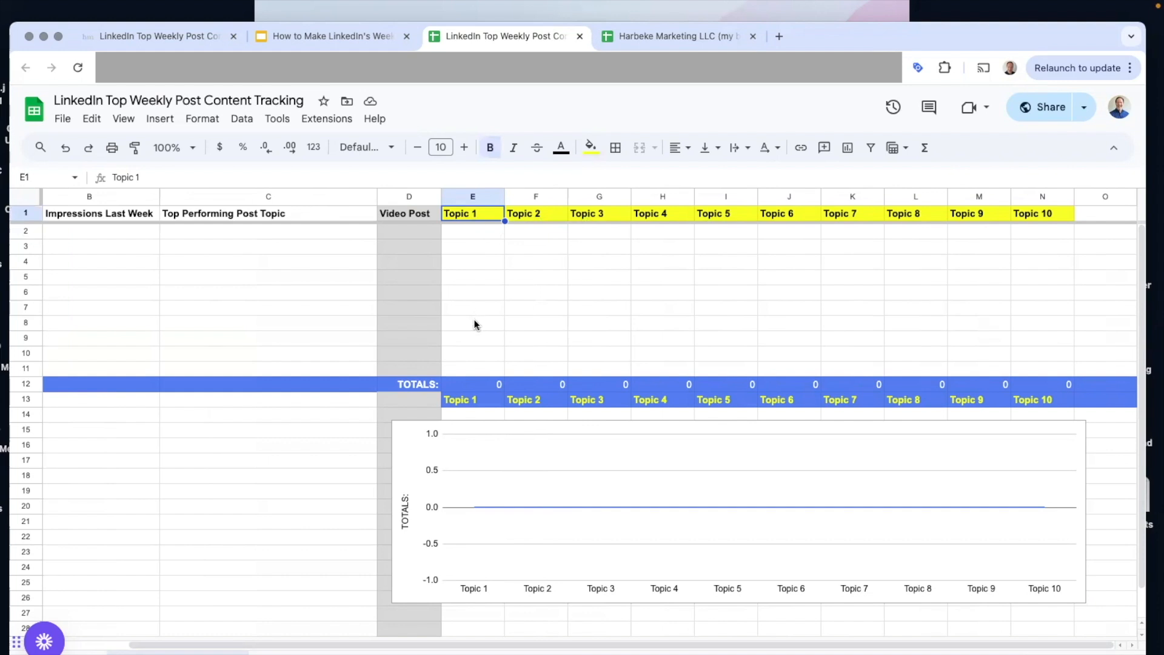
pyautogui.click(464, 400)
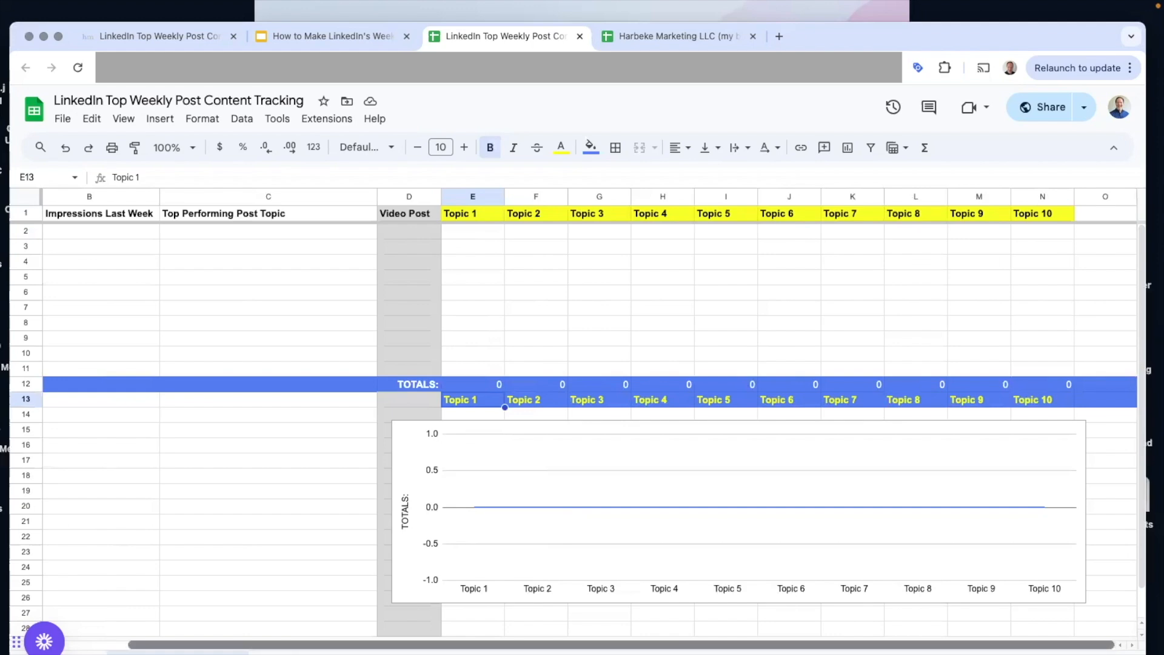
pyautogui.hscroll(-3, 133, 633)
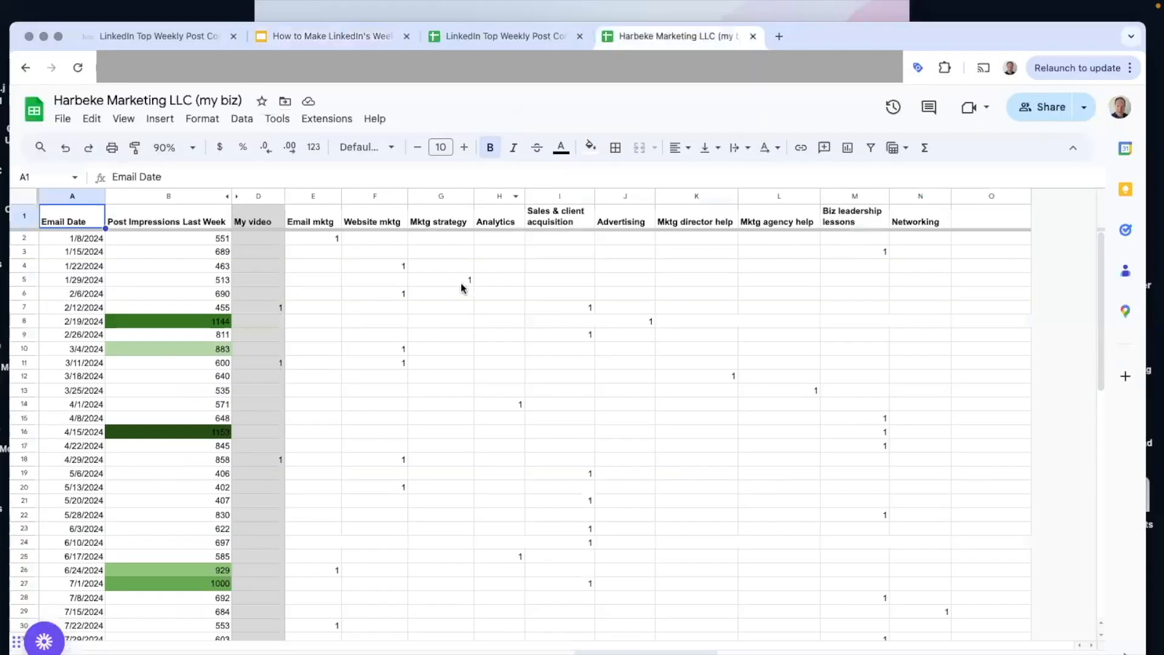
# Review the first week's email date and its Post Impressions Last Week entry.
pyautogui.click(76, 239)
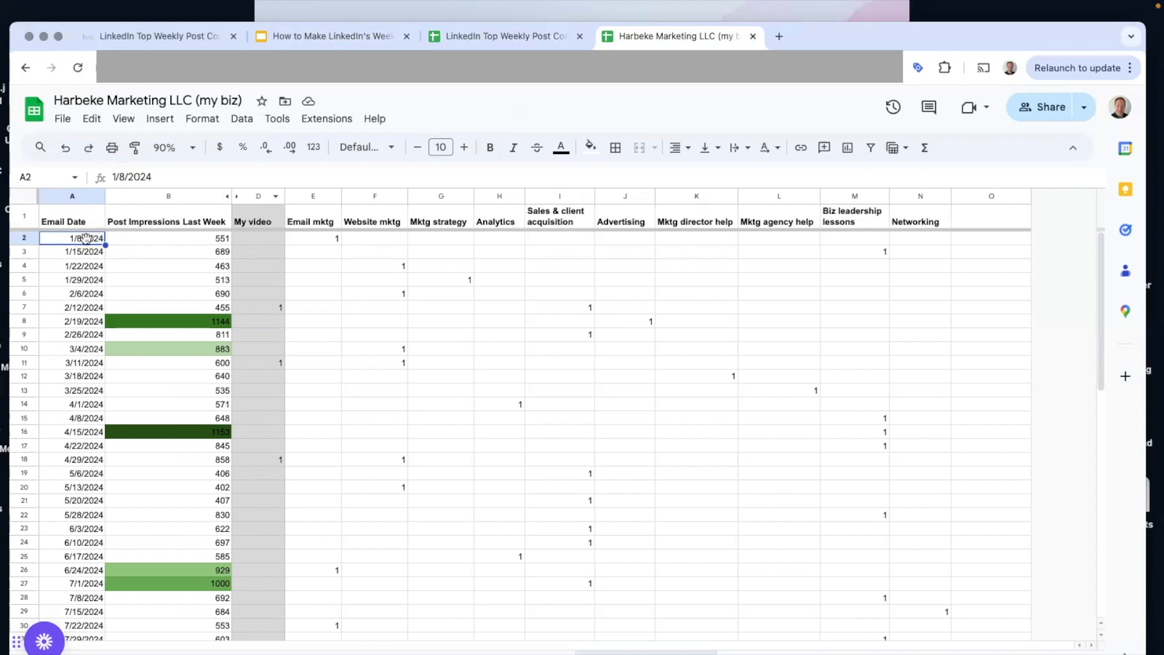
pyautogui.click(148, 215)
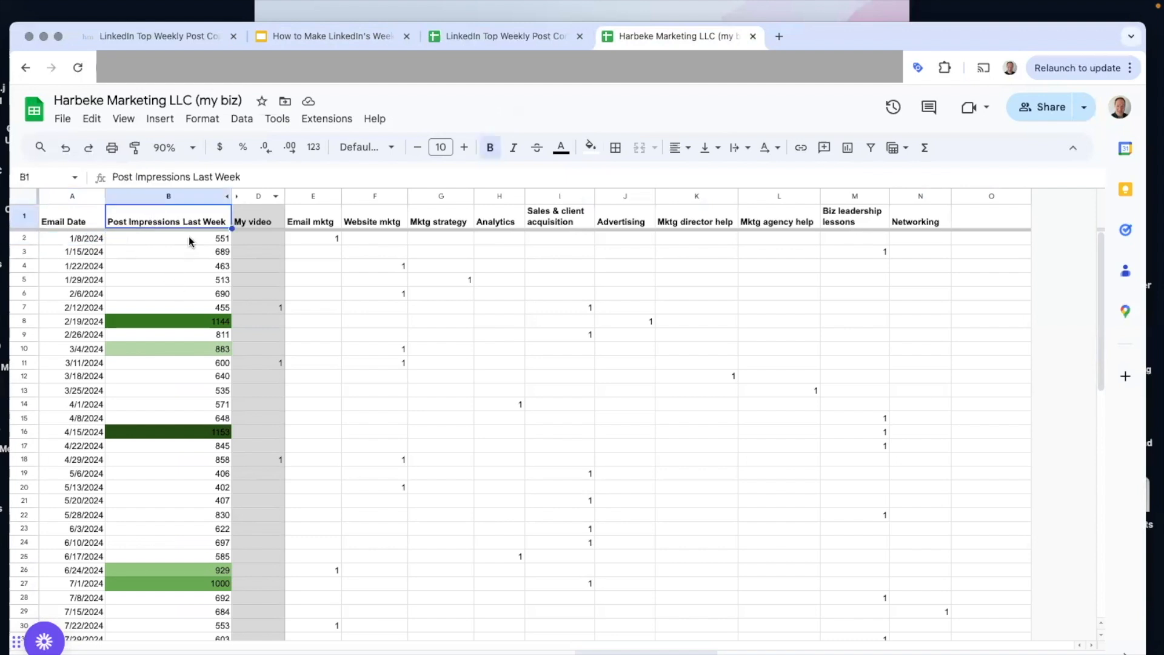
pyautogui.click(190, 239)
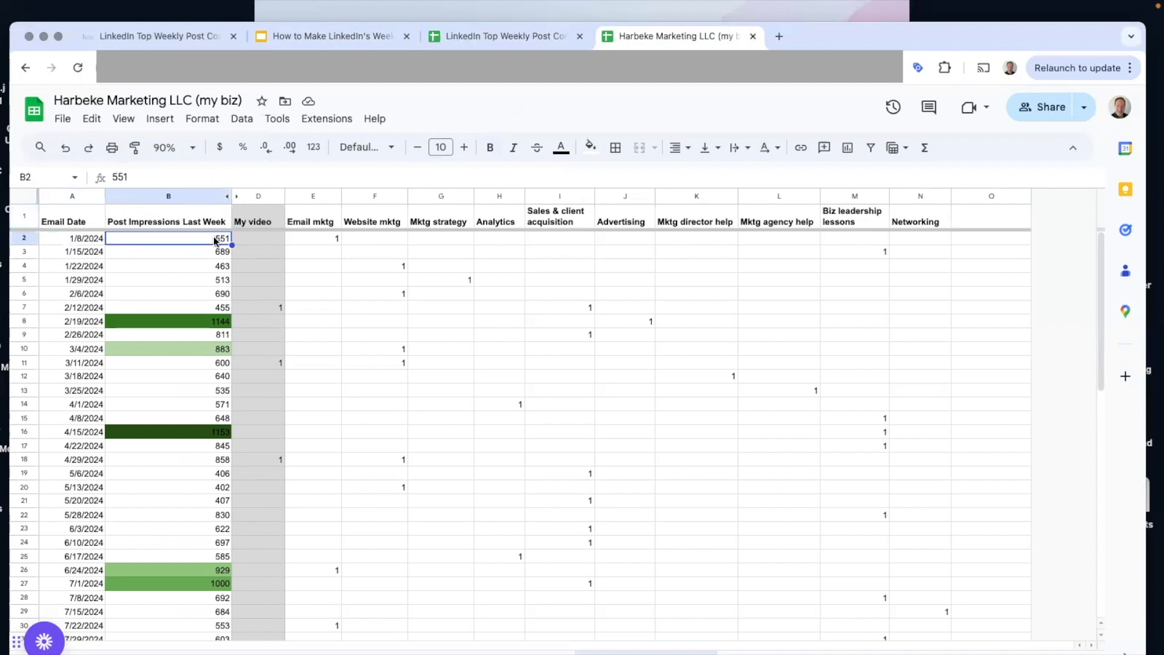
# Unhide the Top Performing Post Topic column to review its first entry, and hide the column again.
pyautogui.click(235, 196)
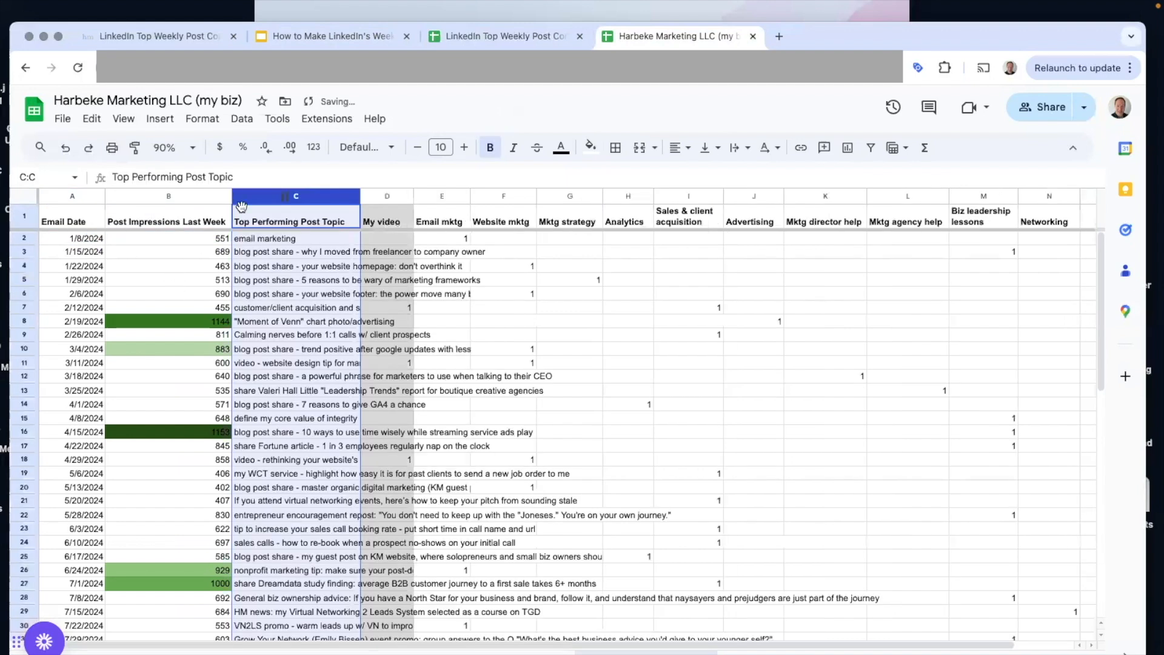
pyautogui.click(273, 240)
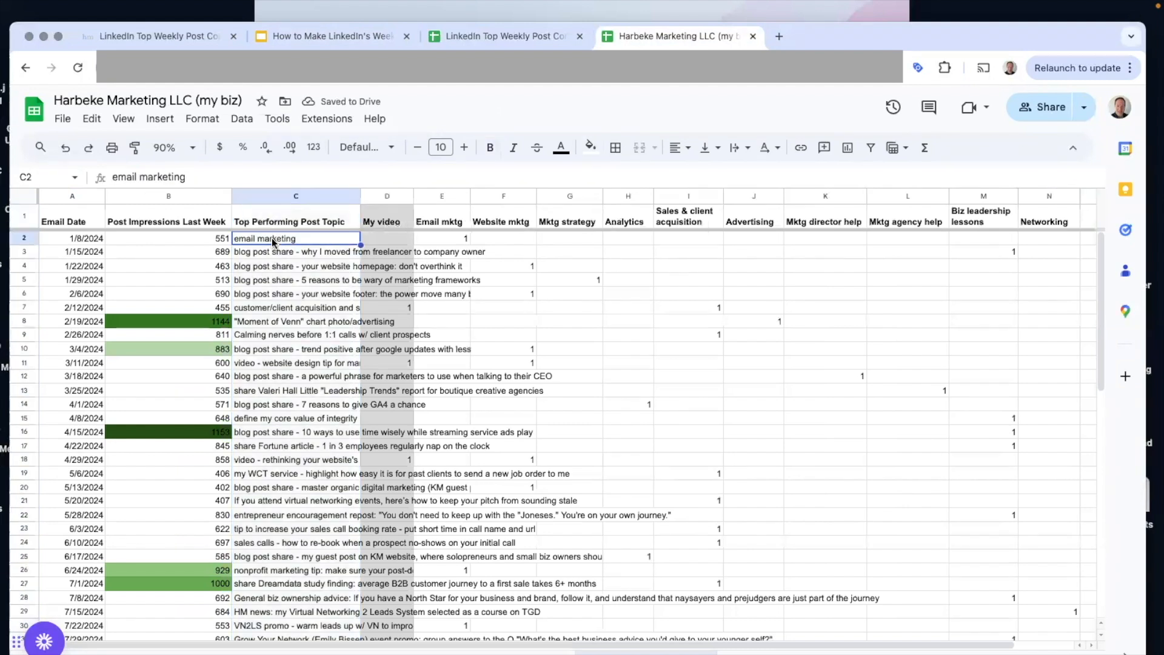
pyautogui.click(291, 197)
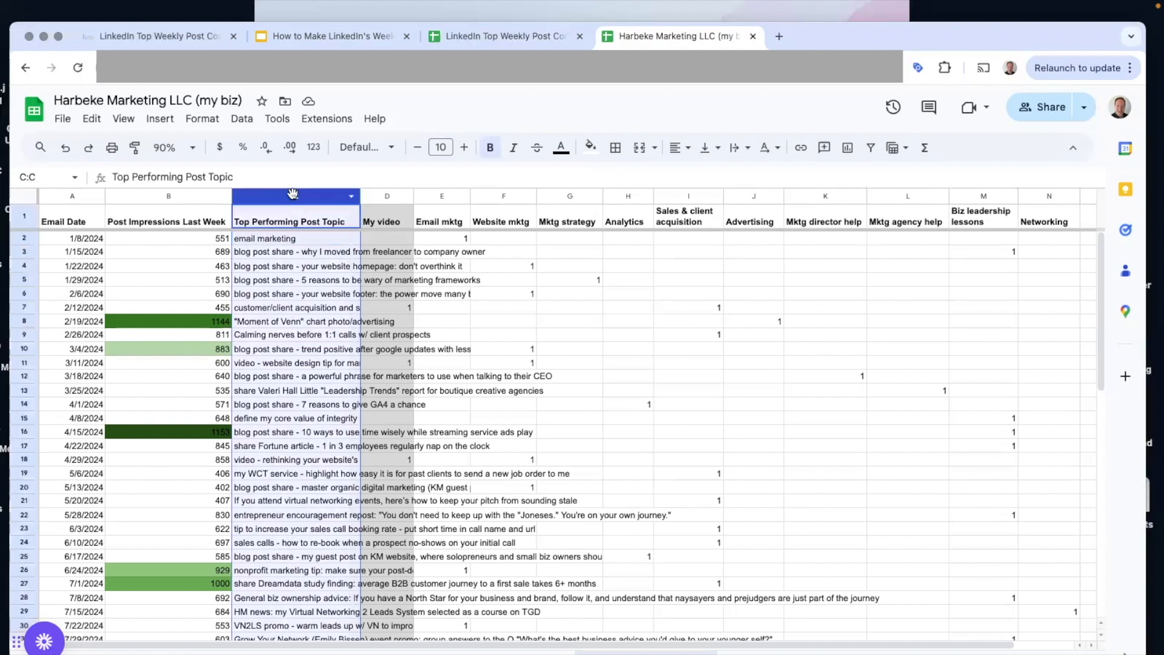
pyautogui.rightClick(293, 193)
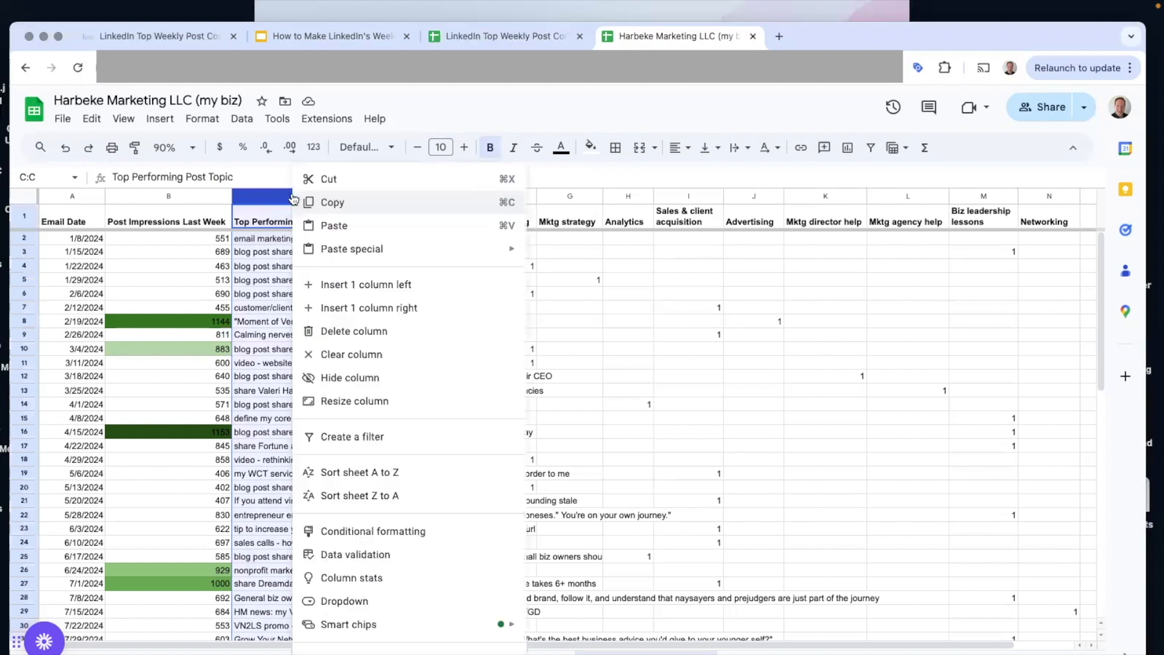
pyautogui.click(326, 376)
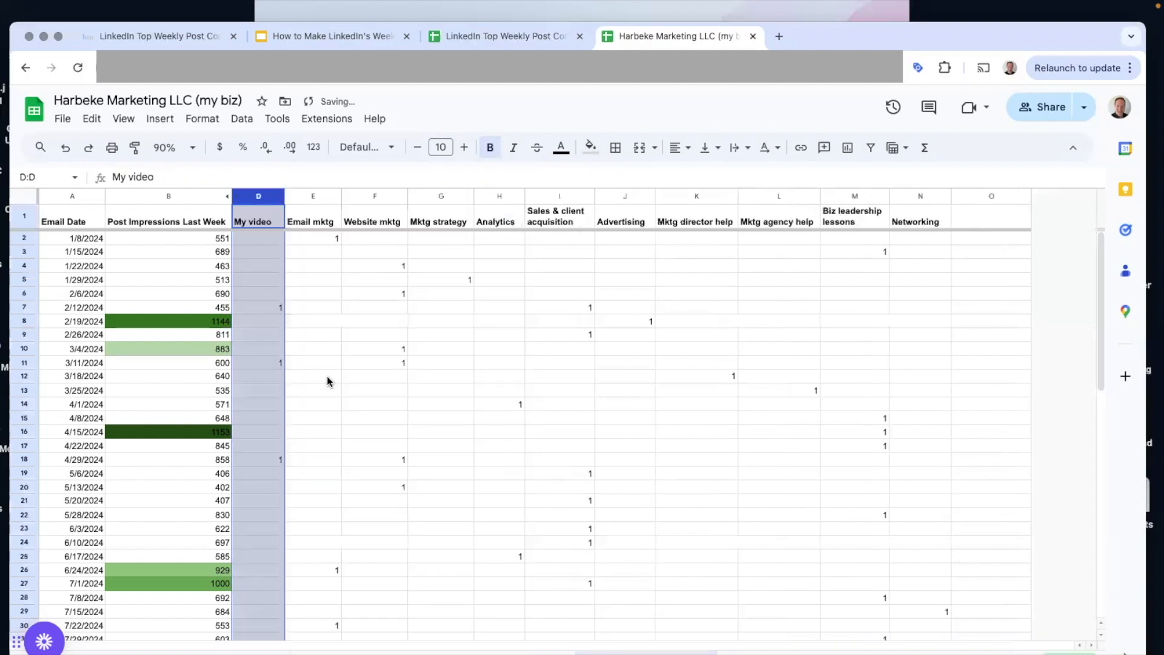
# Review the My video column, checking the cells for 1/8/2024, 2/12/2024 and 3/11/2024.
pyautogui.click(262, 240)
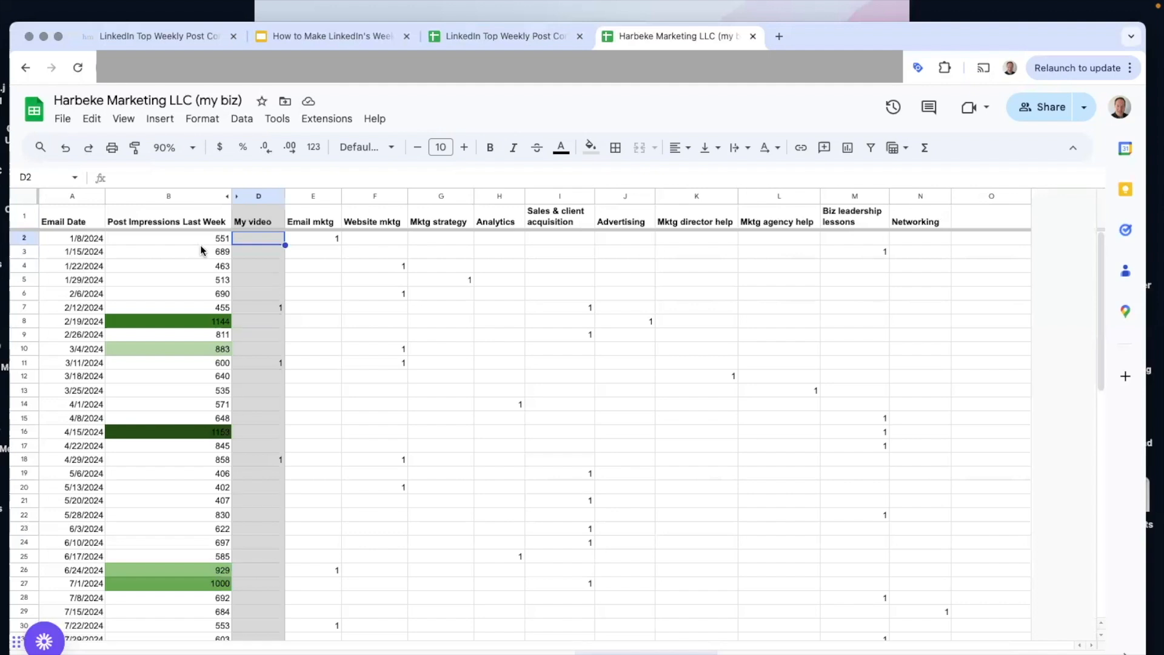
pyautogui.click(256, 311)
pyautogui.click(259, 364)
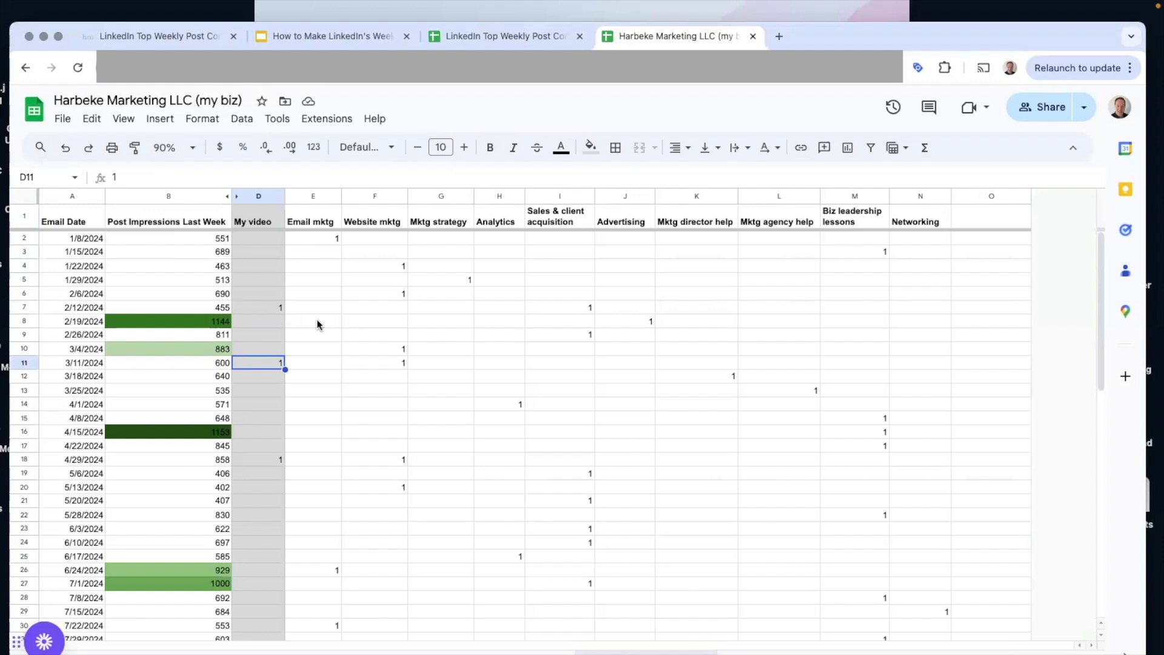
# Review the topic marks from Email mktg onward, highlighting the rows for 8/19/2024 to 9/16/2024 across to the Networking column.
pyautogui.click(322, 215)
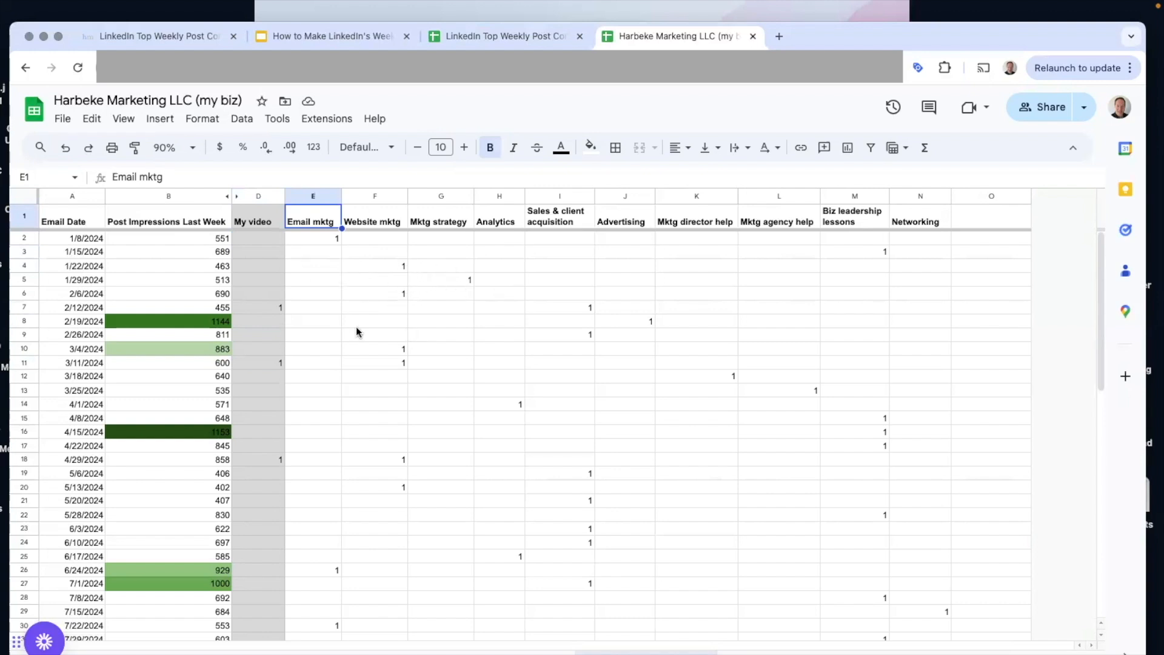
pyautogui.scroll(-3, 362, 324)
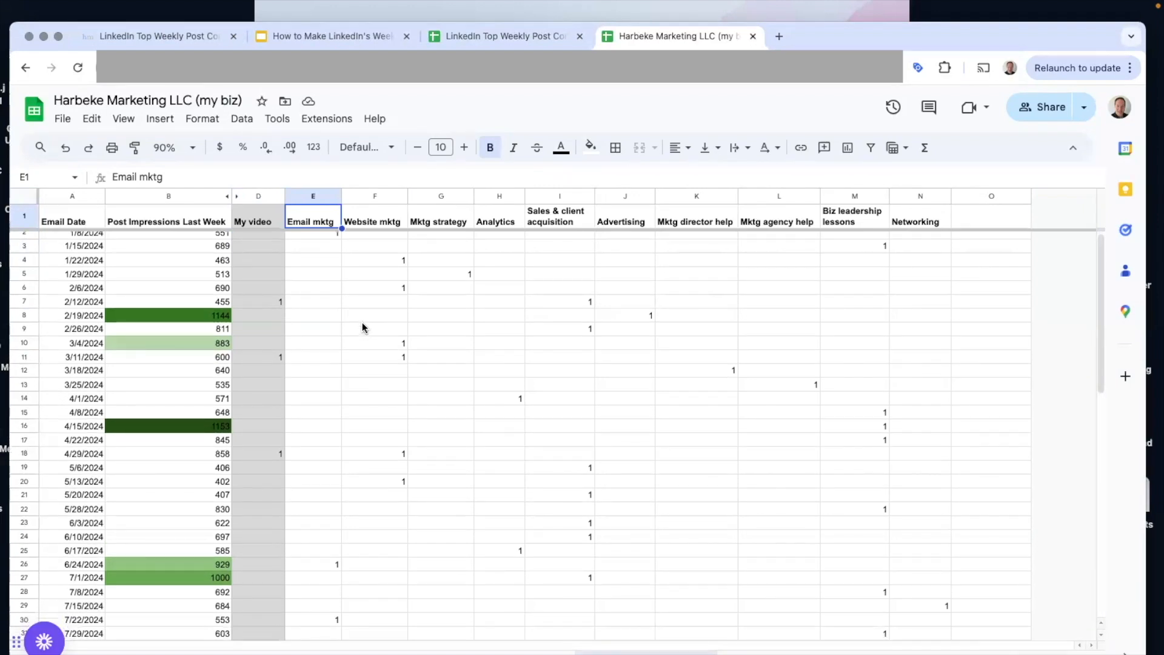
pyautogui.scroll(-10, 362, 326)
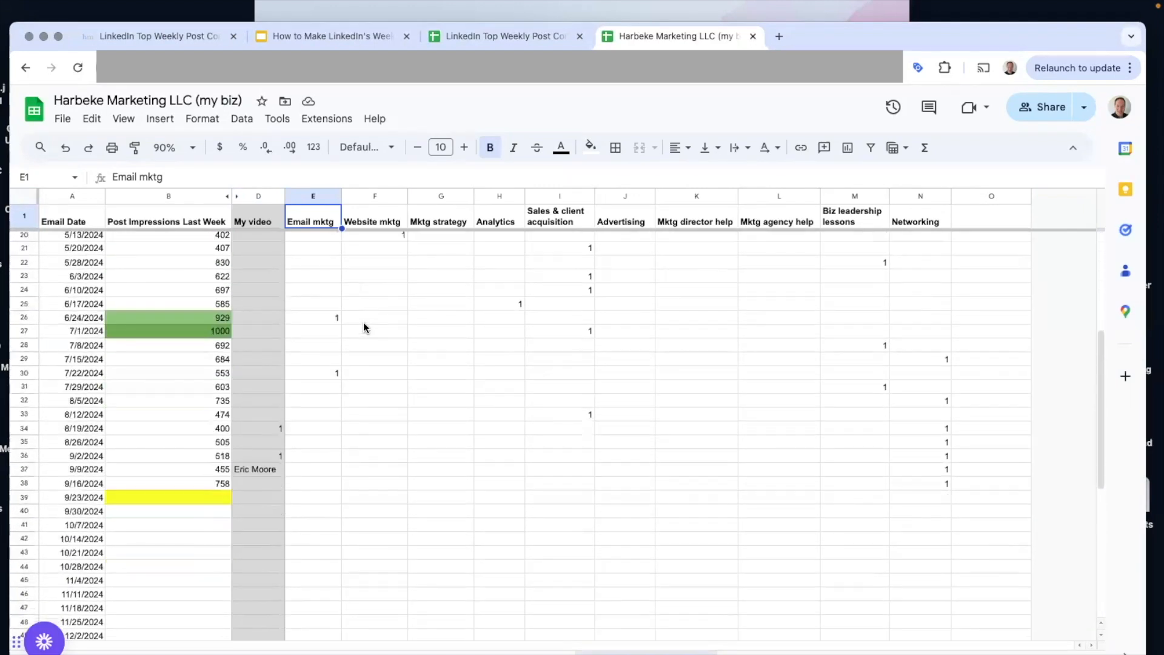
pyautogui.scroll(1, 362, 325)
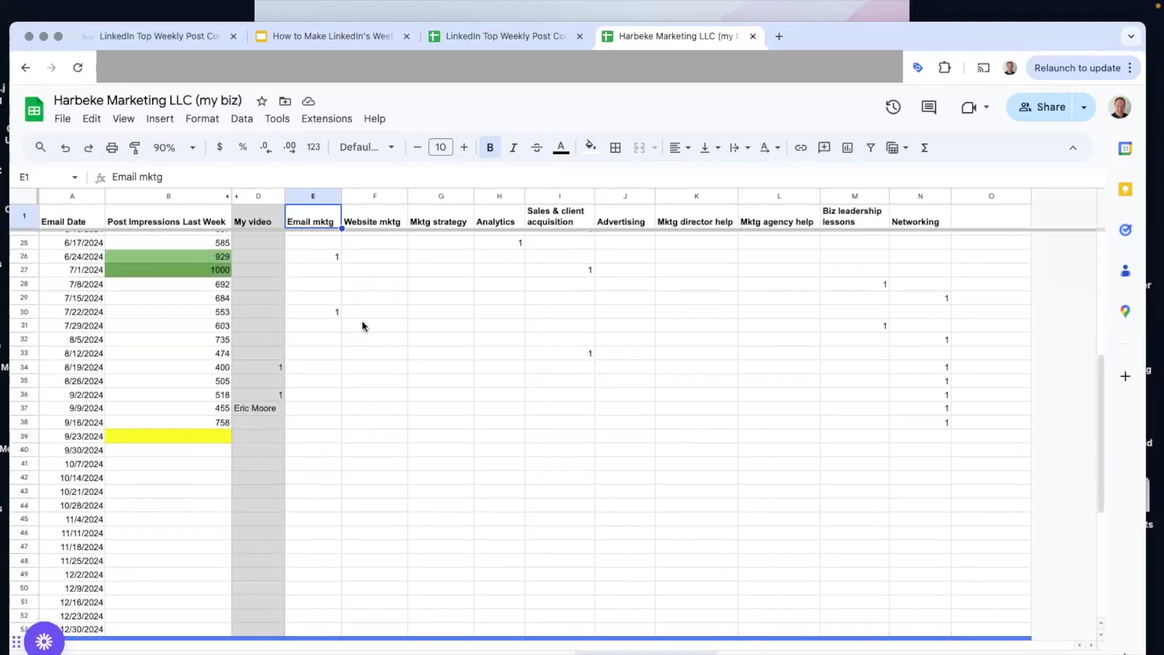
pyautogui.moveTo(936, 367); pyautogui.dragTo(49, 417)
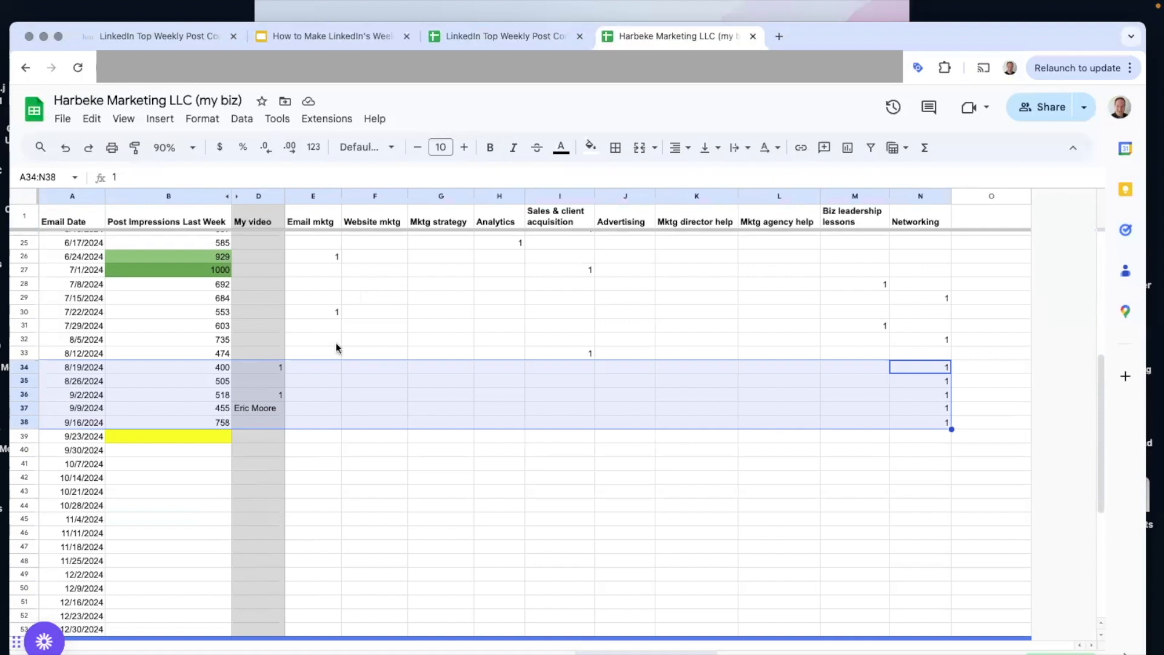
pyautogui.click(310, 353)
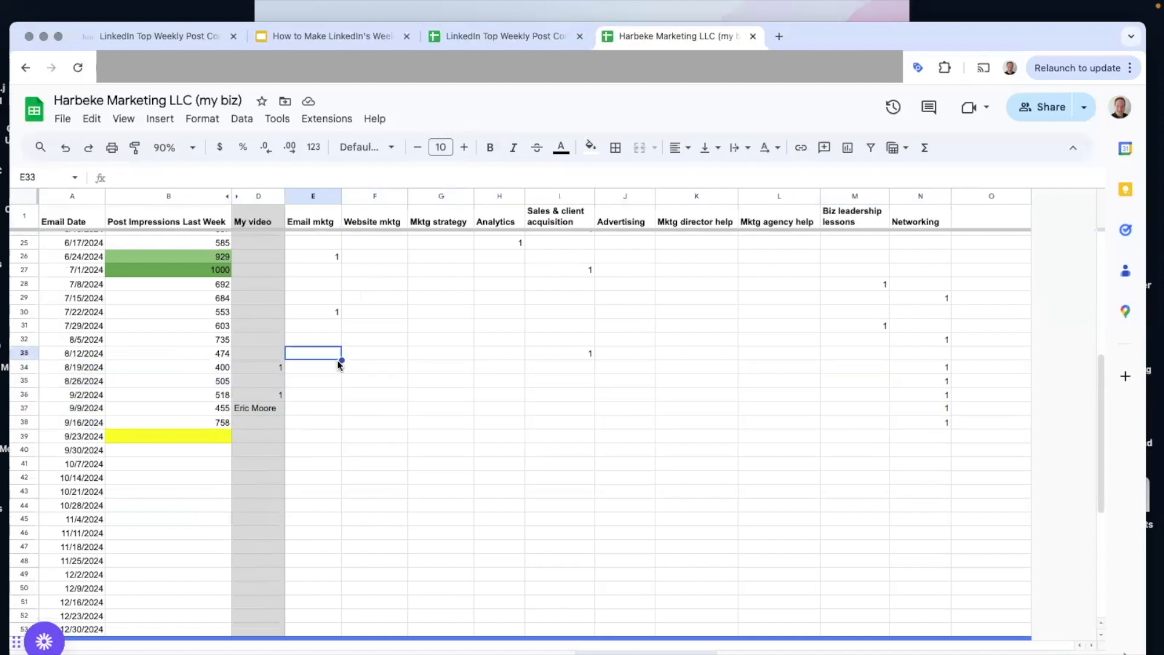
pyautogui.scroll(8, 321, 363)
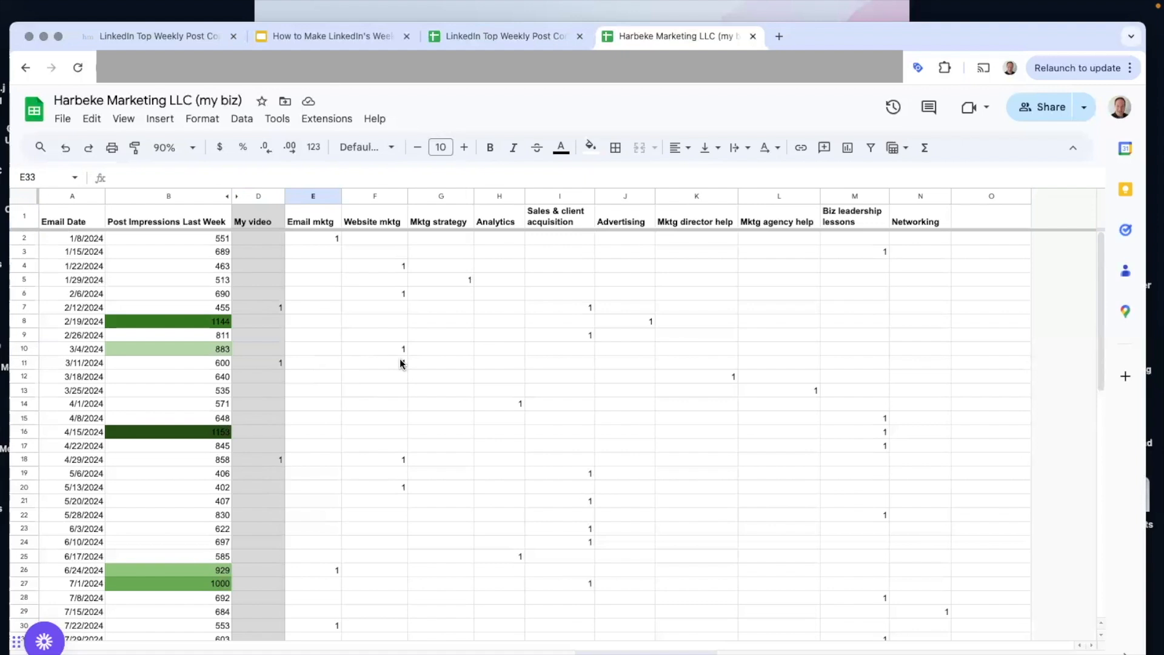
# Examine the date rows from 9/16/2024 to 12/30/2024, the highlighted 9/23/2024 impressions cell, and the totals and chart below.
pyautogui.scroll(-3, 435, 343)
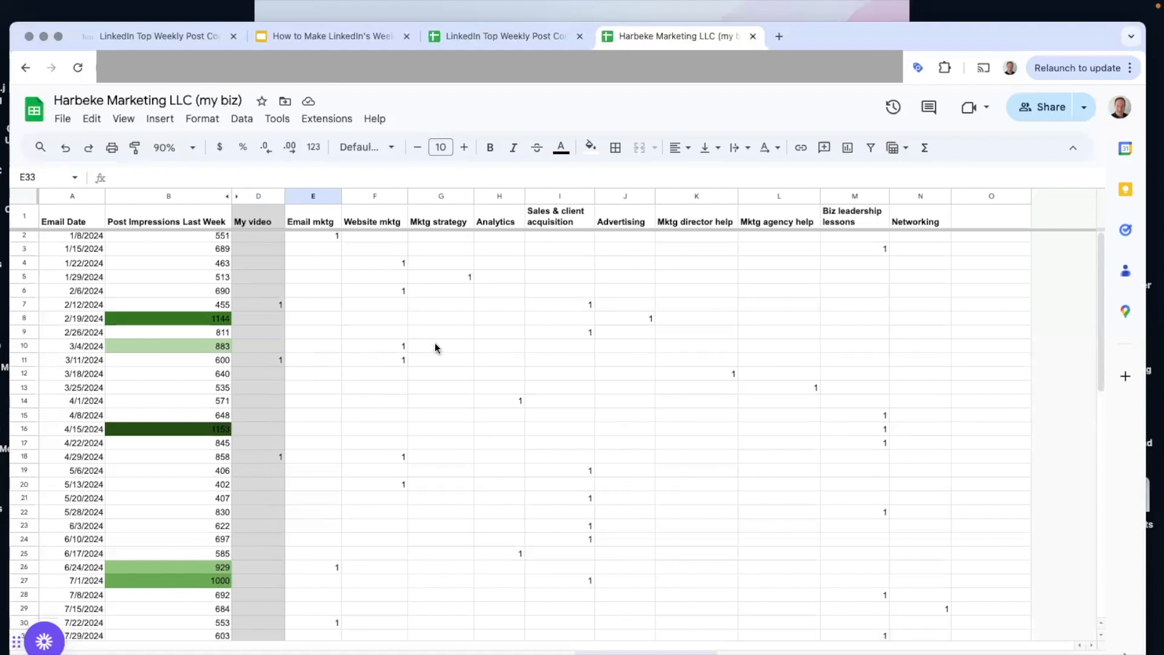
pyautogui.scroll(-10, 436, 339)
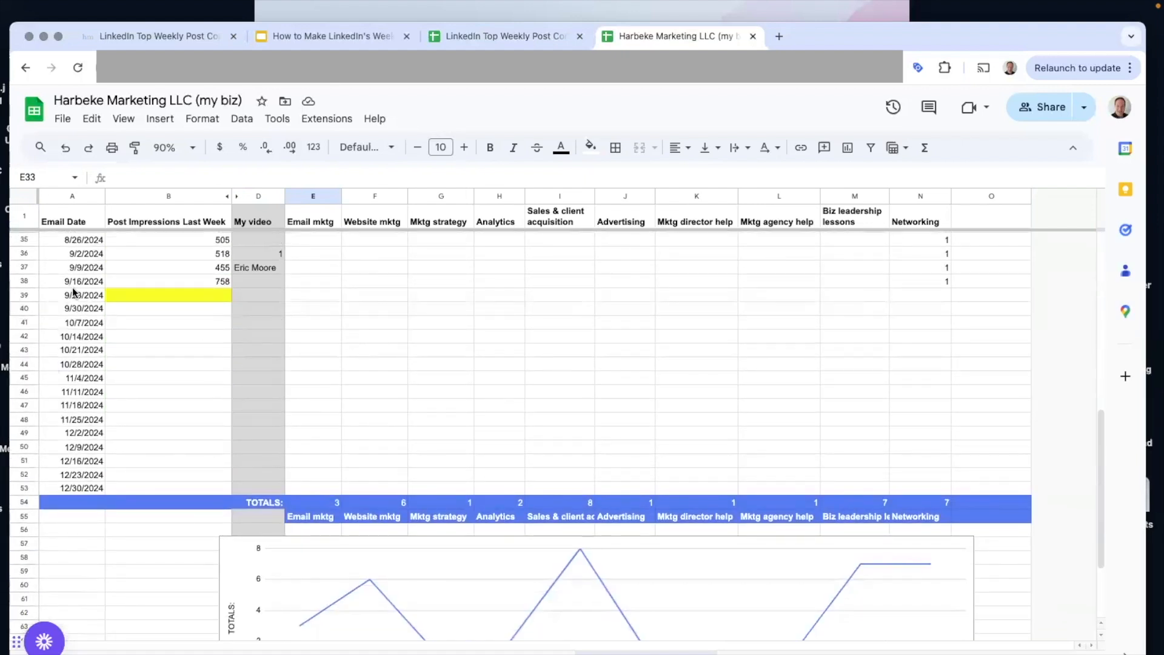
pyautogui.click(71, 283)
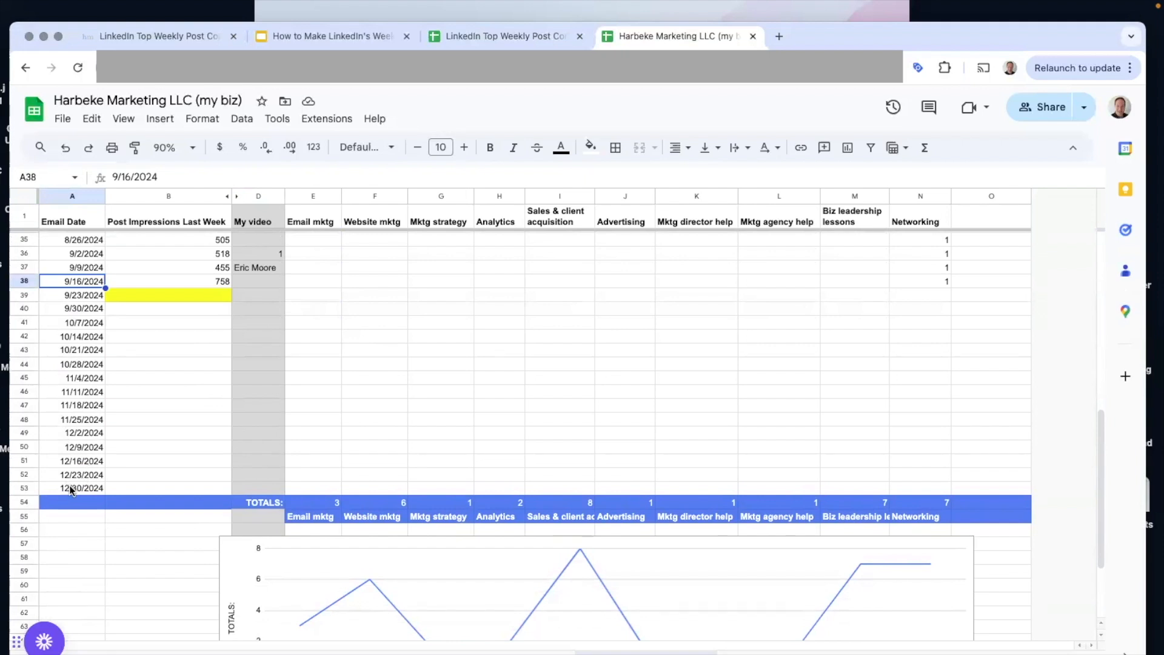
pyautogui.click(69, 485)
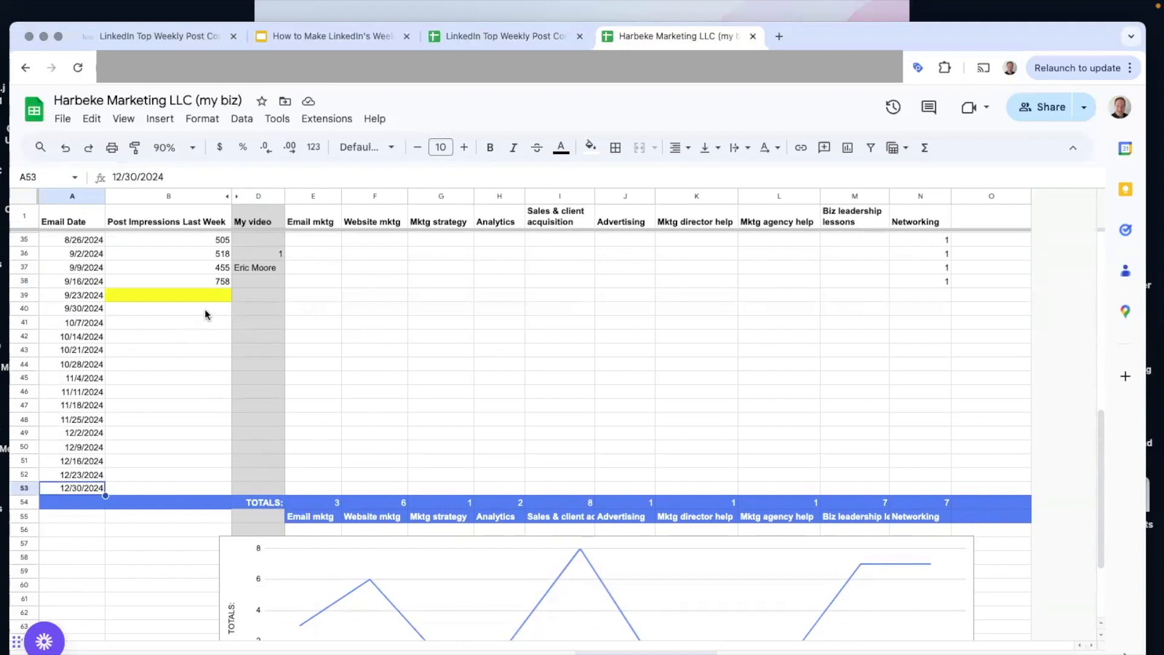
pyautogui.click(200, 294)
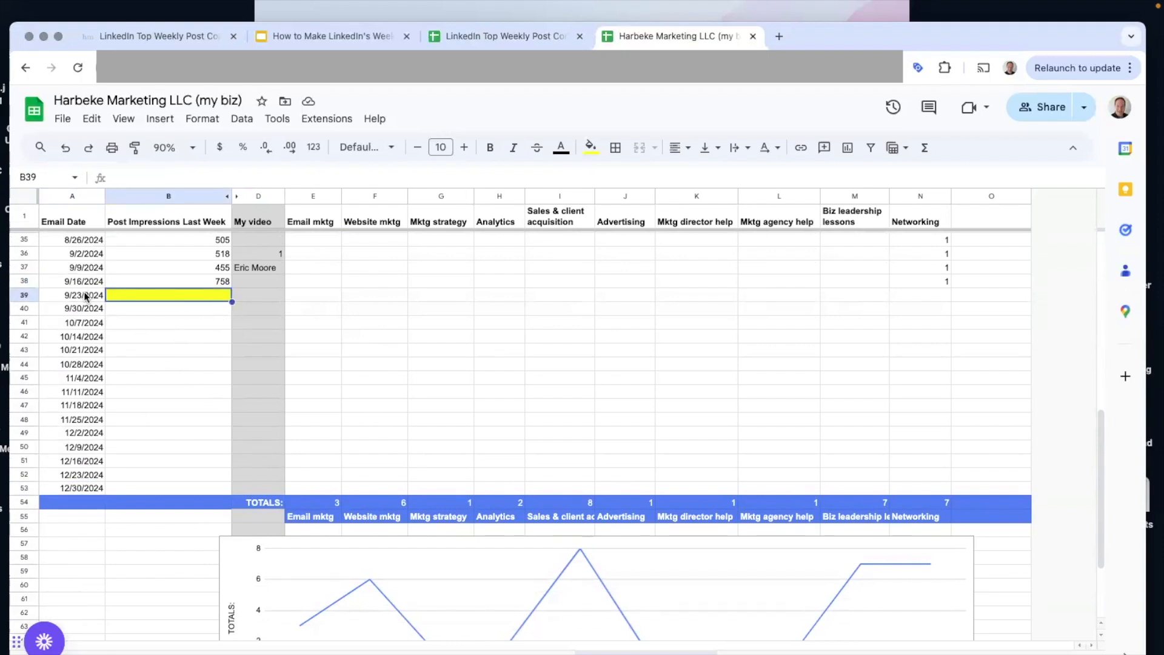
pyautogui.click(80, 294)
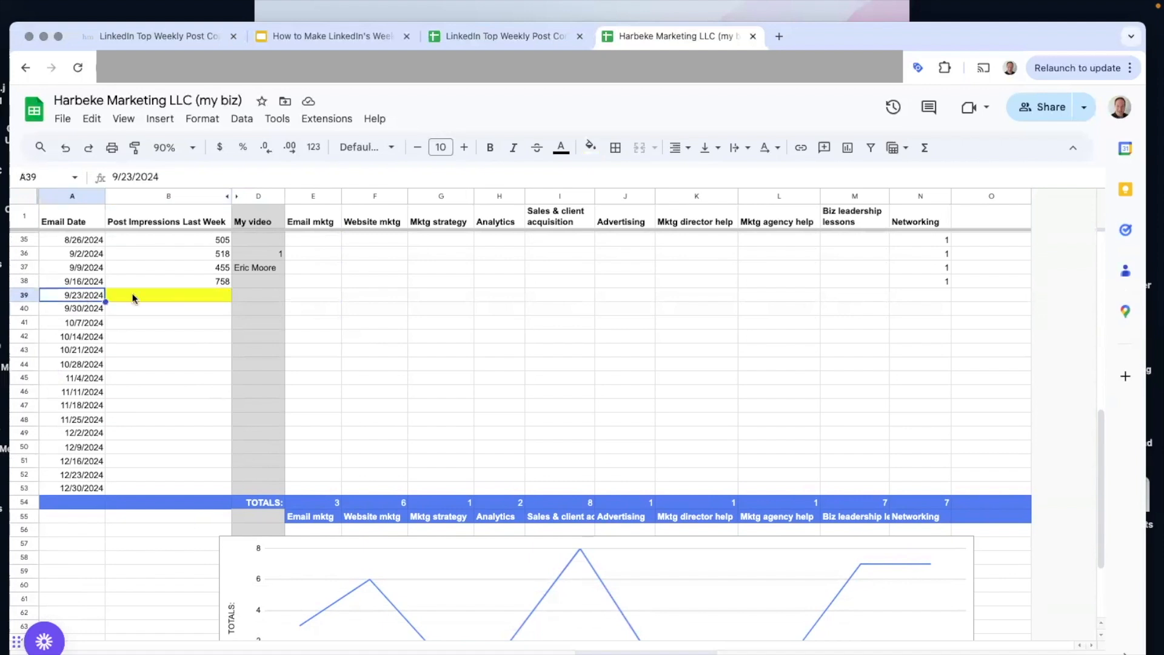
pyautogui.press('Right')
pyautogui.scroll(-2, 168, 371)
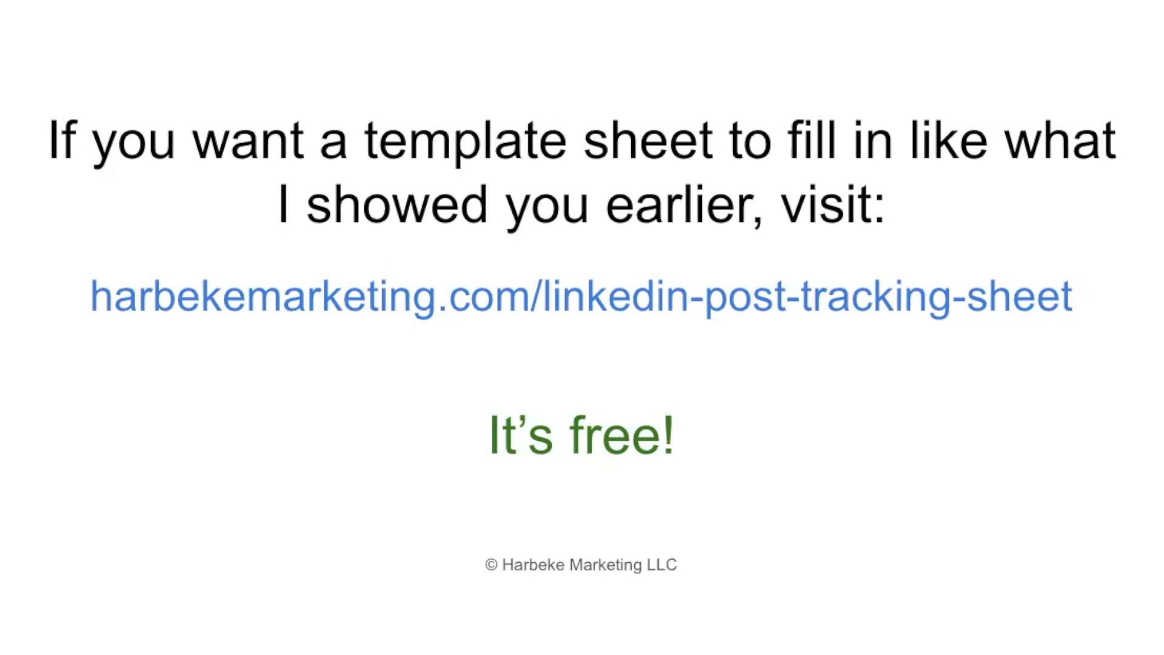
pyautogui.press('Right')
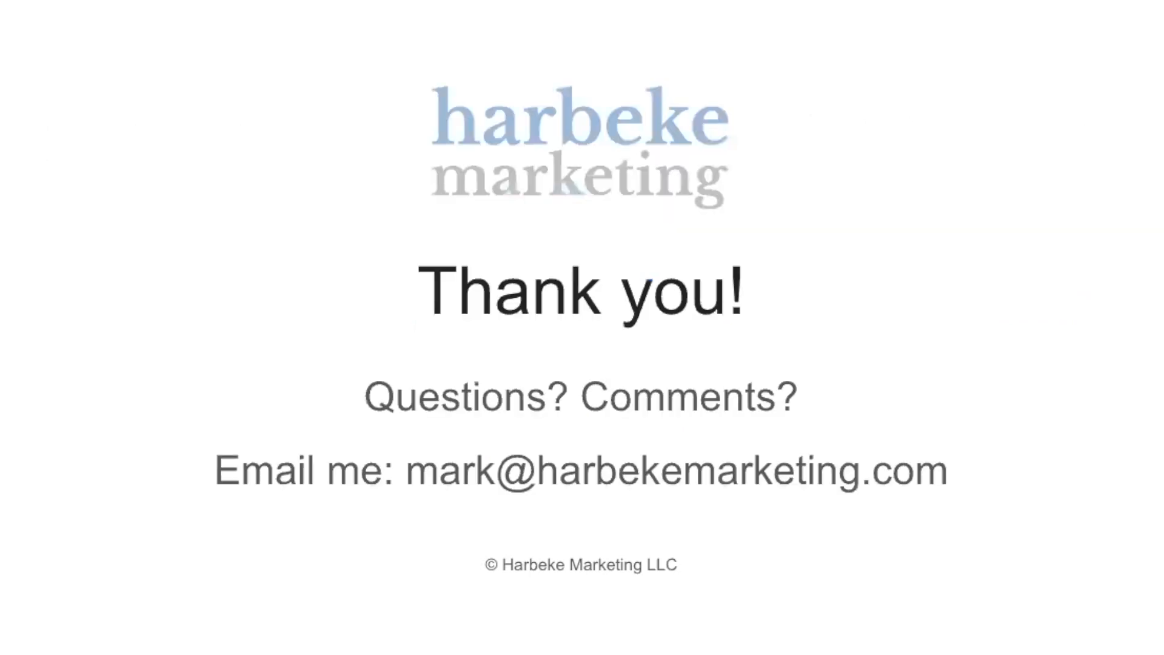